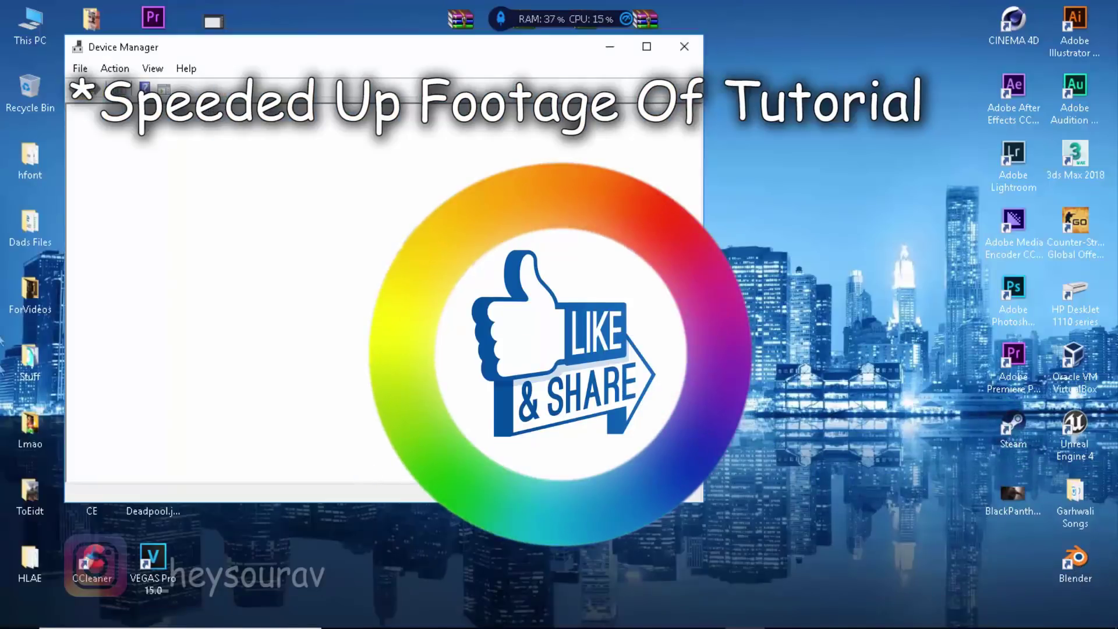
# Open Device Manager from the Win+X menu and select the Realtek PCIe FE Family Controller under Network adapters.
pyautogui.rightClick(19, 612)
pyautogui.click(75, 260)
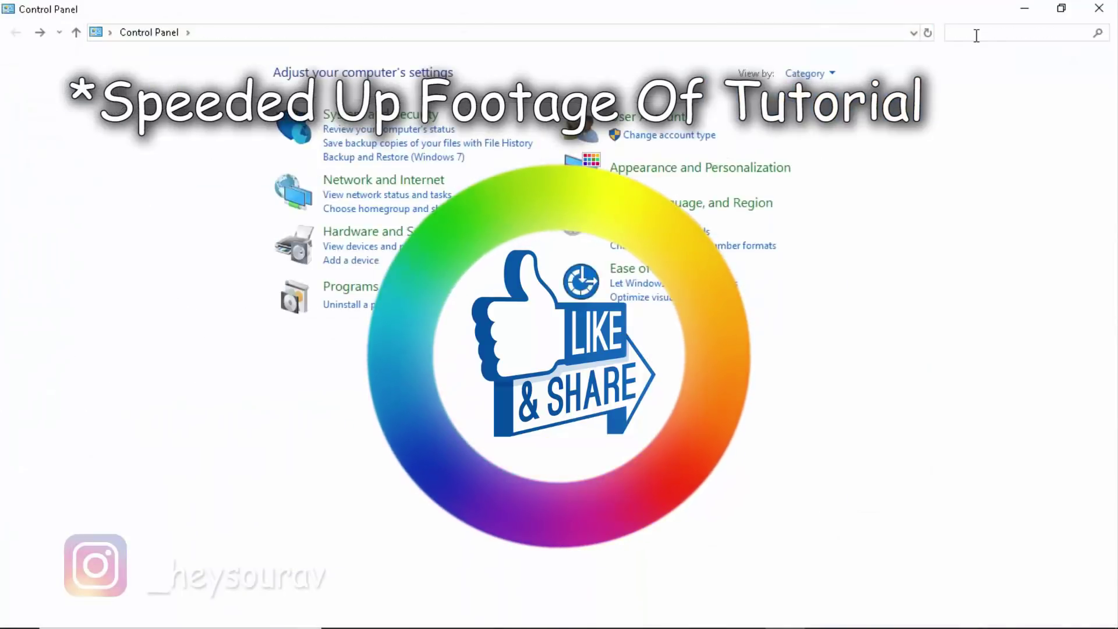
pyautogui.click(976, 33)
pyautogui.write('device')
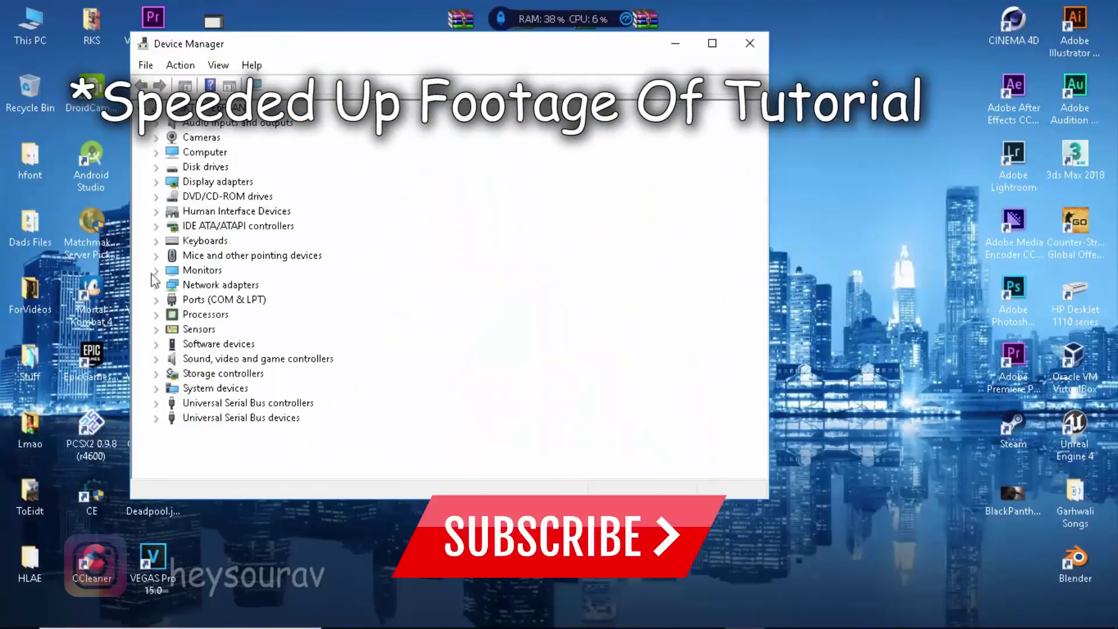
pyautogui.doubleClick(220, 285)
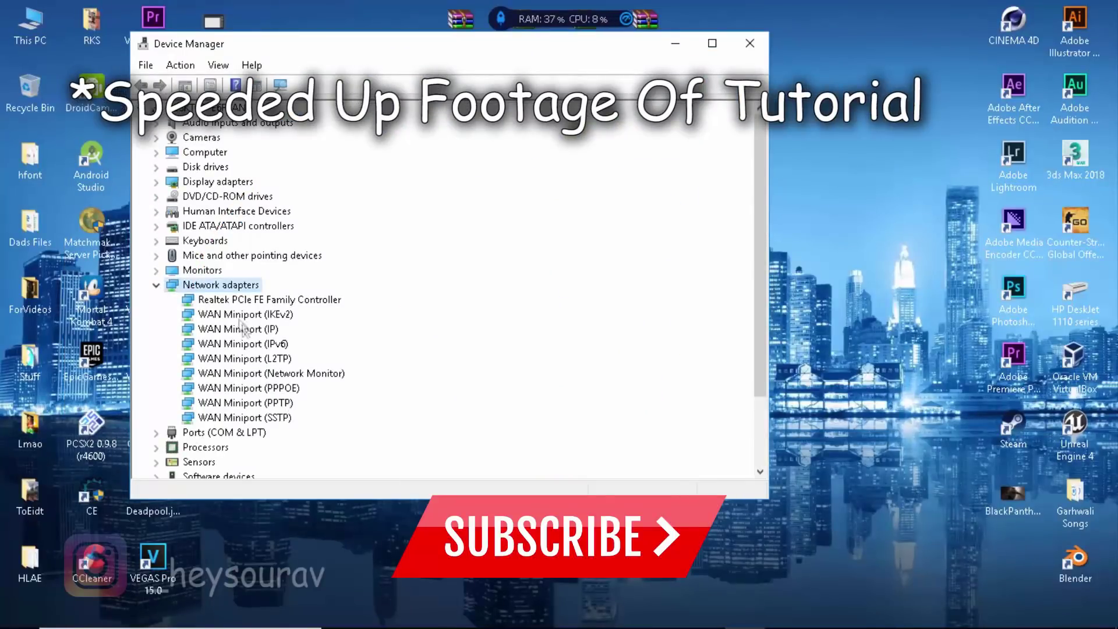
pyautogui.click(243, 300)
# Bring up the Realtek controller's actions, dismiss them, and close Device Manager.
pyautogui.rightClick(914, 618)
pyautogui.press('Escape')
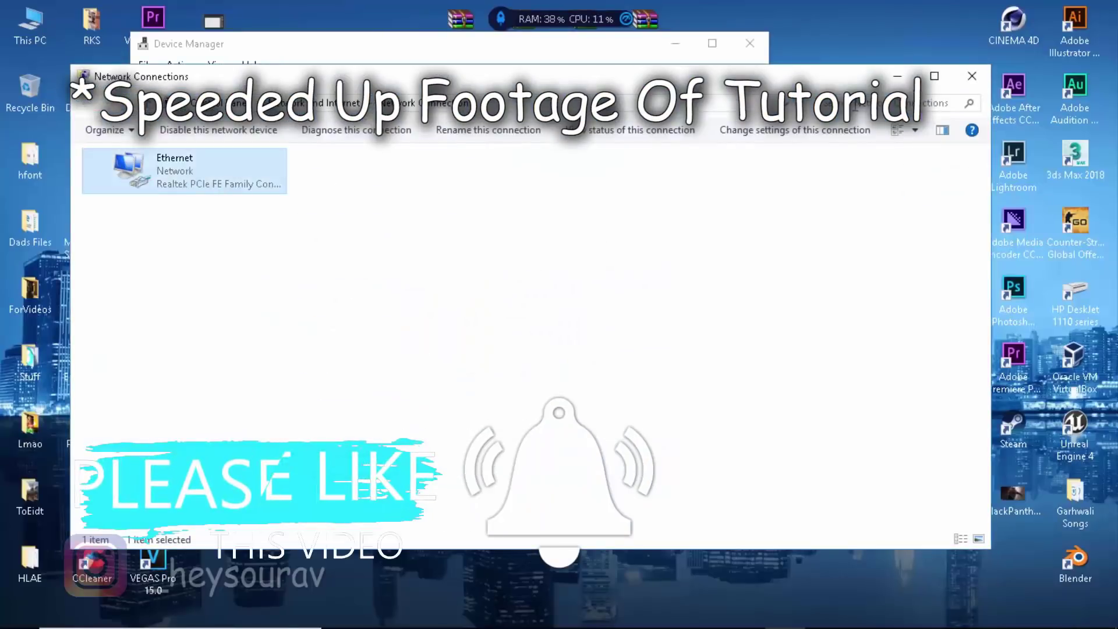
pyautogui.rightClick(220, 299)
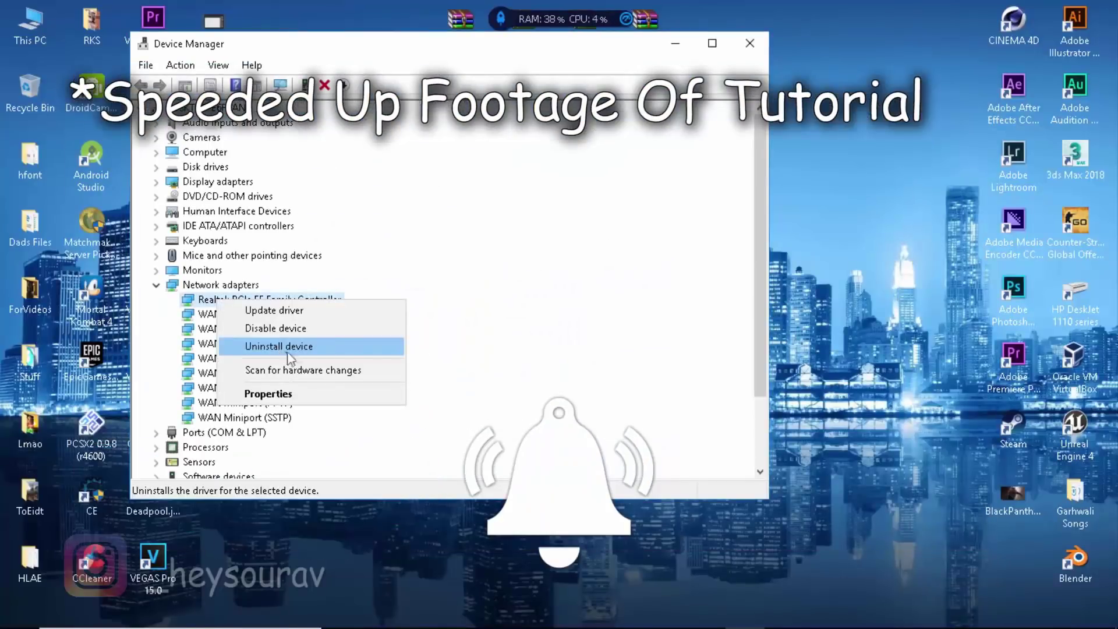
pyautogui.press('Escape')
pyautogui.click(247, 314)
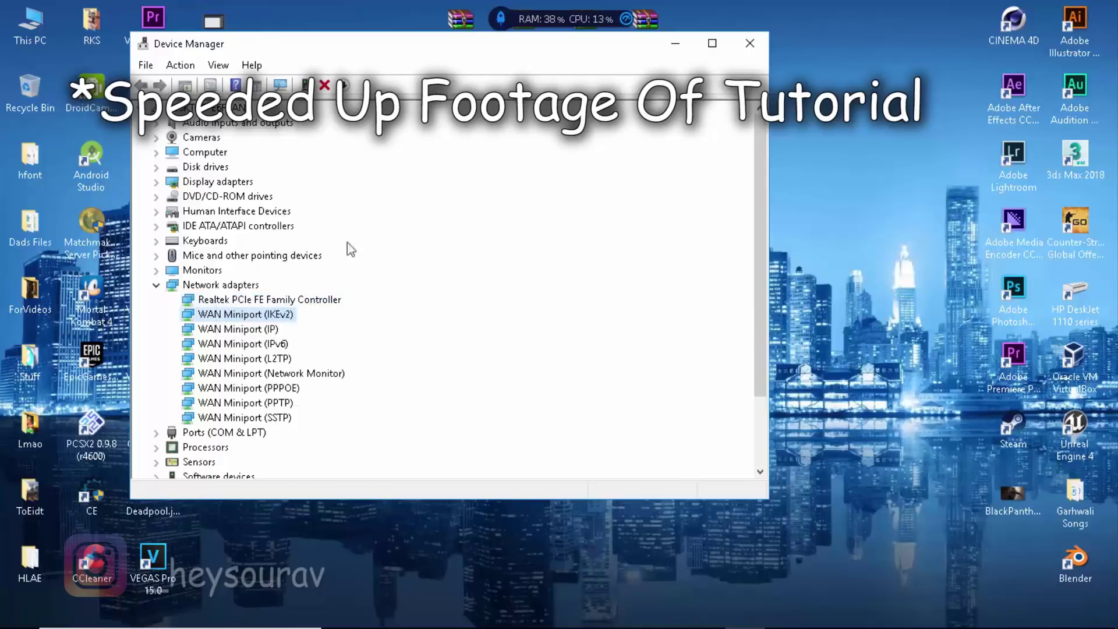
pyautogui.hotkey('alt', 'F4')
# Reopen Device Manager by searching 'device' in Start, then close it again.
pyautogui.press('super')
pyautogui.write('device')
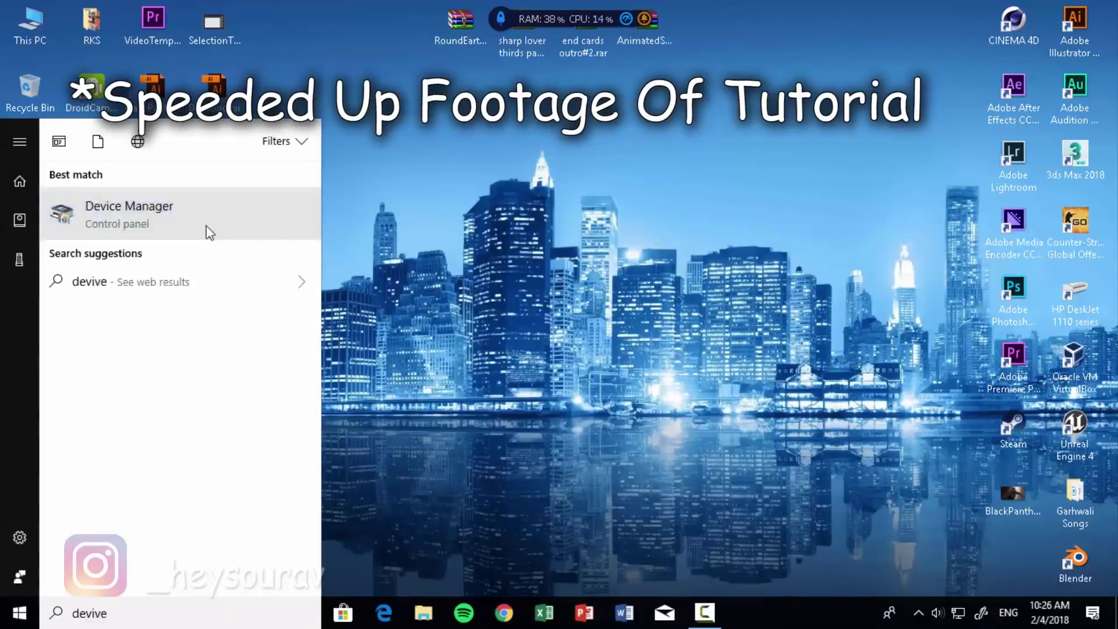
pyautogui.click(207, 221)
pyautogui.click(112, 68)
pyautogui.hotkey('alt', 'F4')
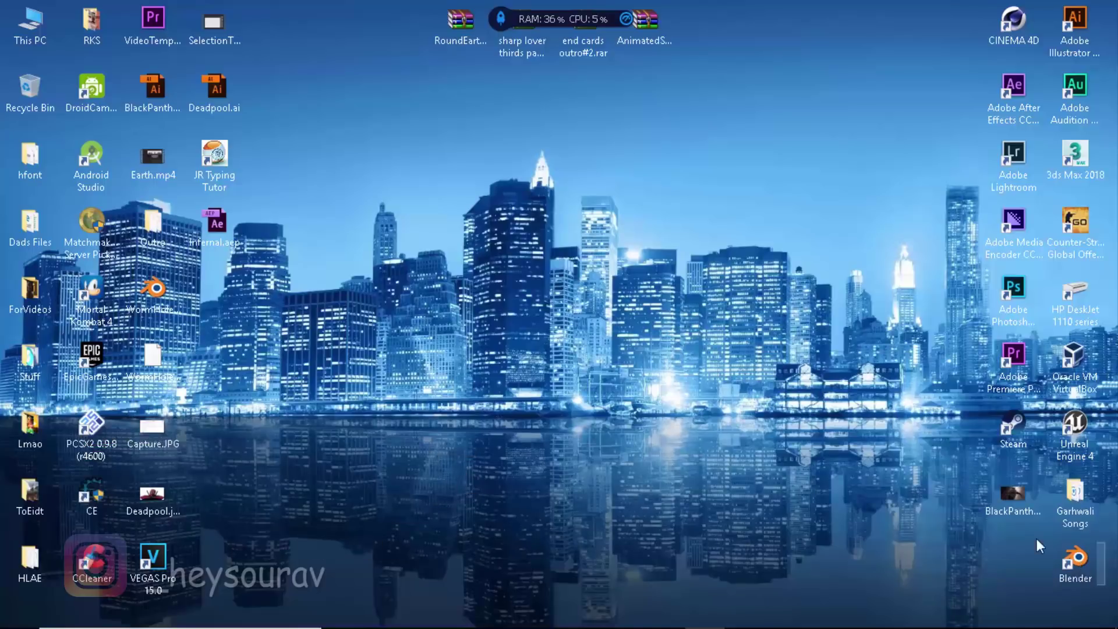
# Reopen Device Manager from the Win+X menu, then bring that system tools menu up again.
pyautogui.moveTo(6, 626)
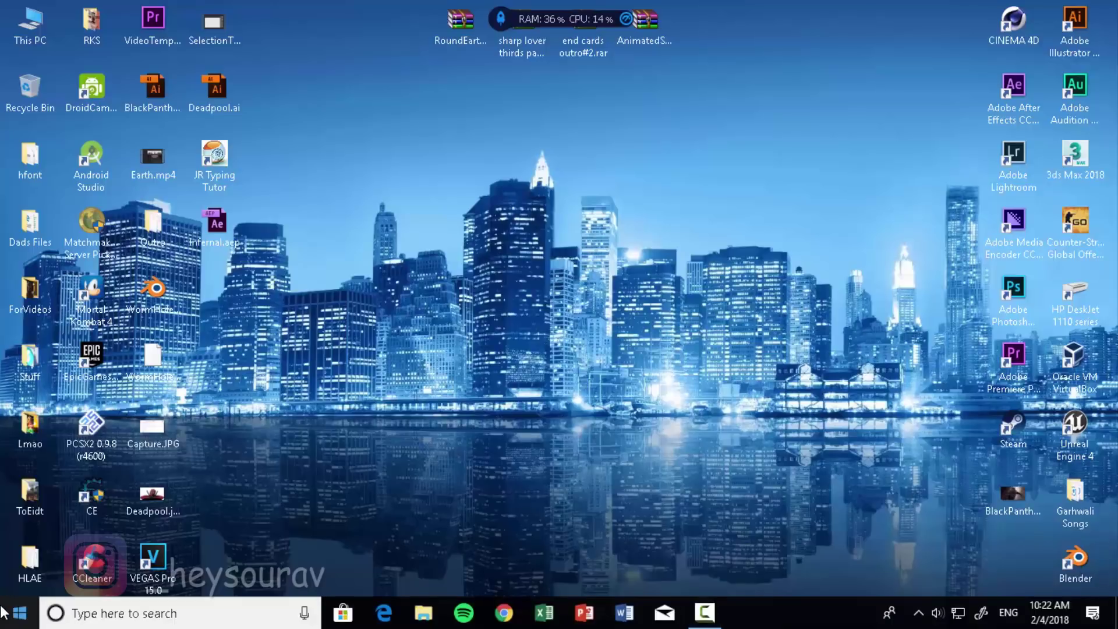
pyautogui.rightClick(12, 613)
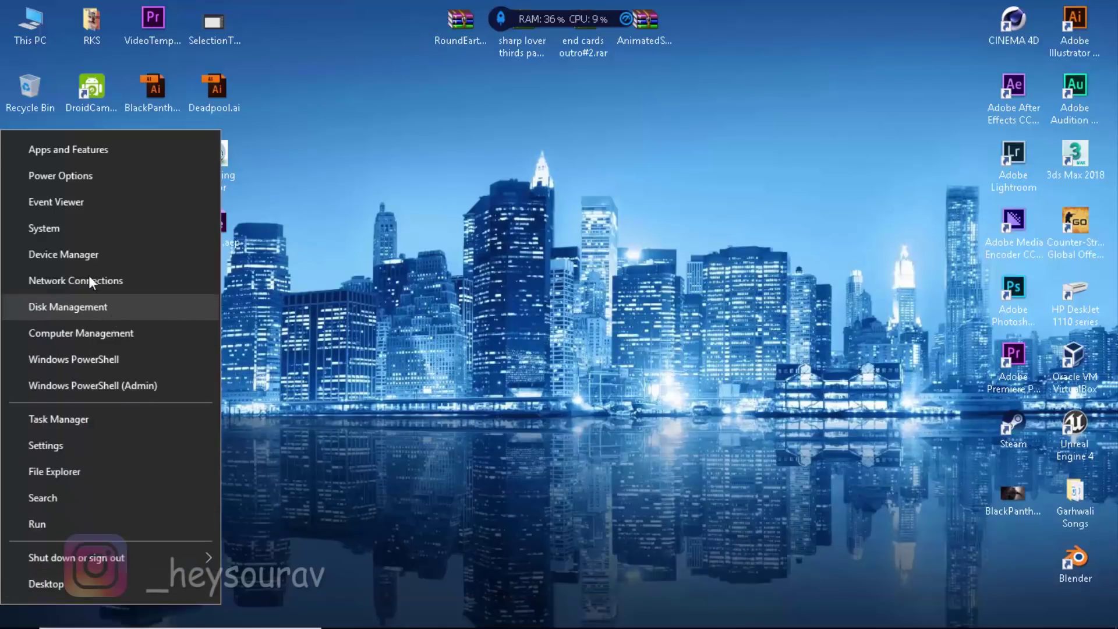
pyautogui.click(69, 243)
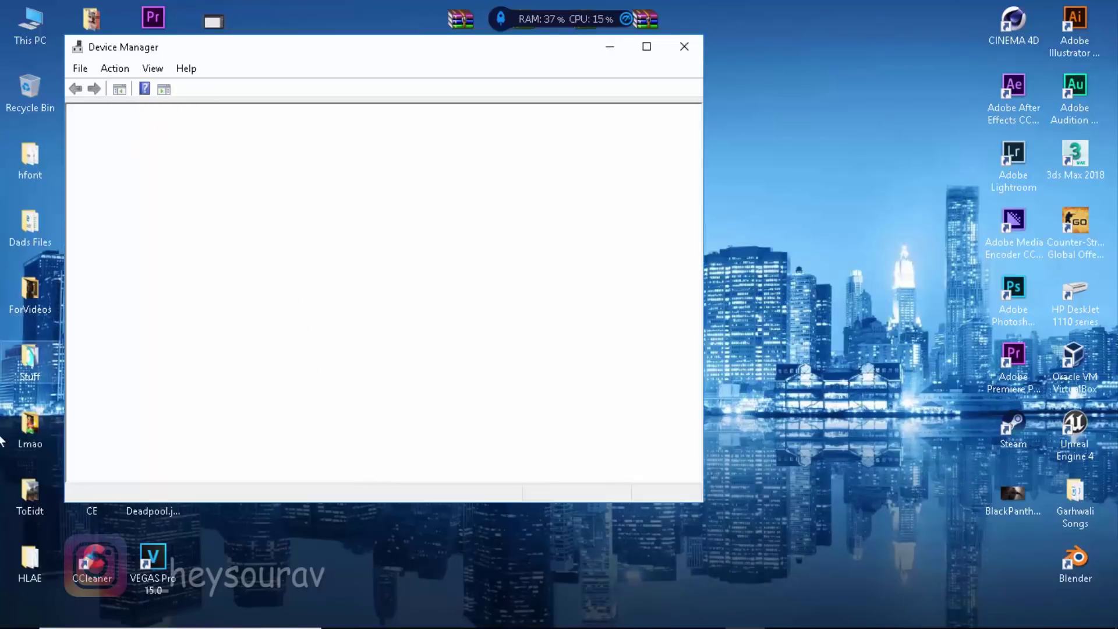
pyautogui.moveTo(20, 613)
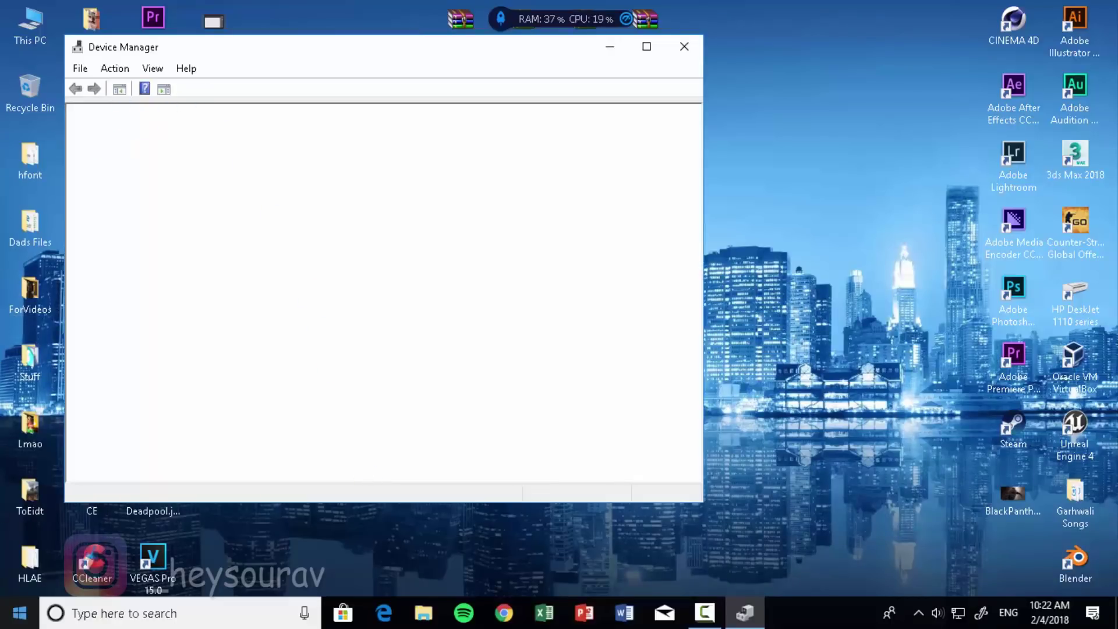
pyautogui.rightClick(9, 620)
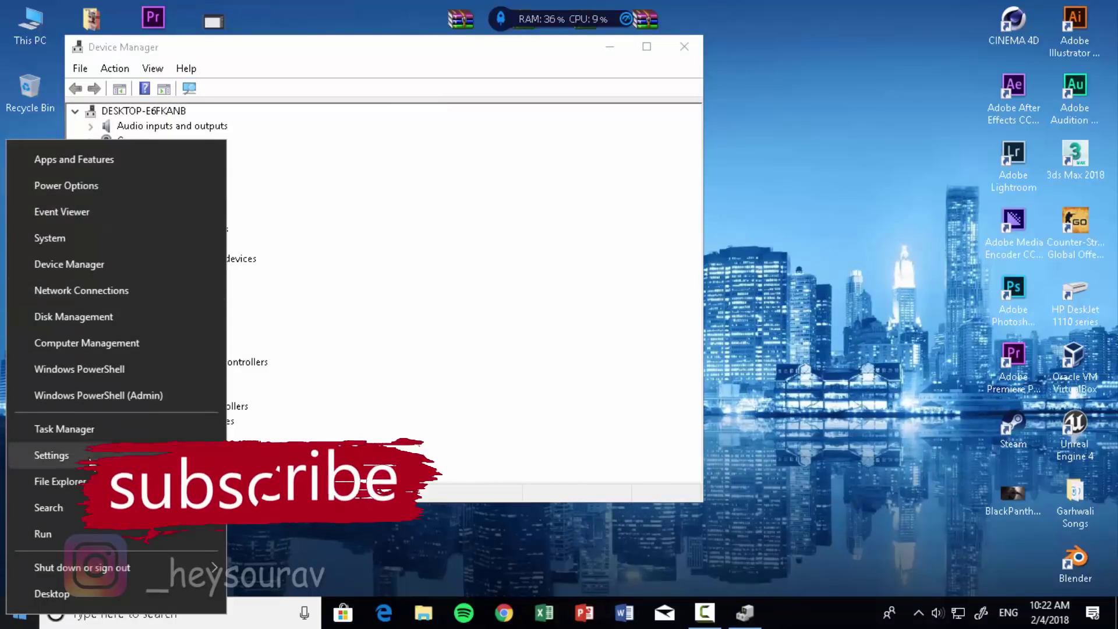
# Dismiss the system tools list and launch Control Panel by searching 'con' in Start.
pyautogui.press('Escape')
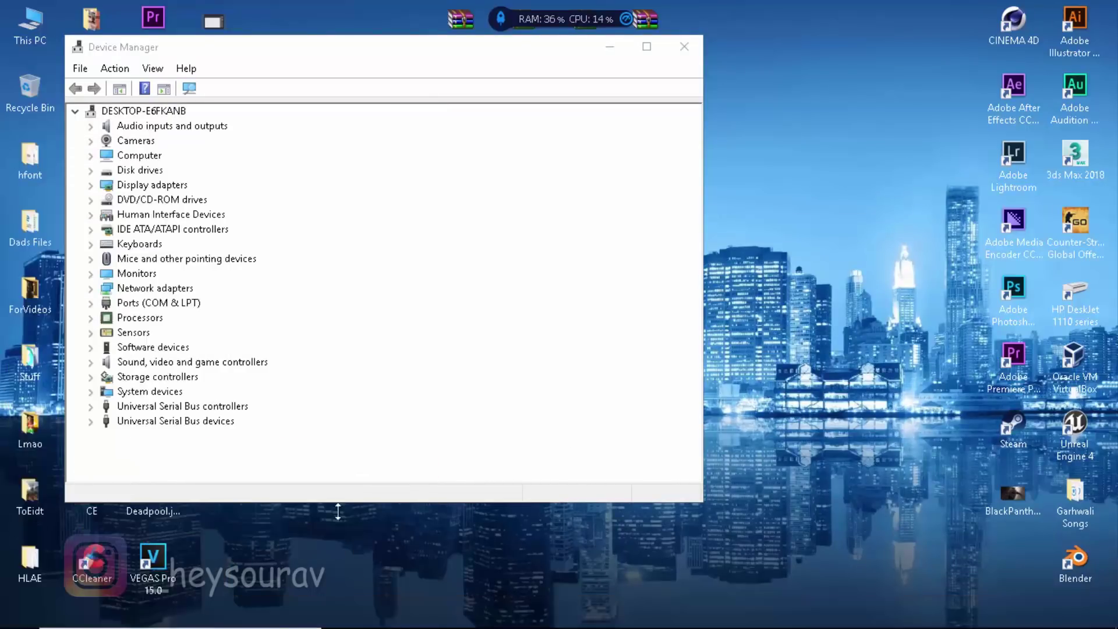
pyautogui.press('super')
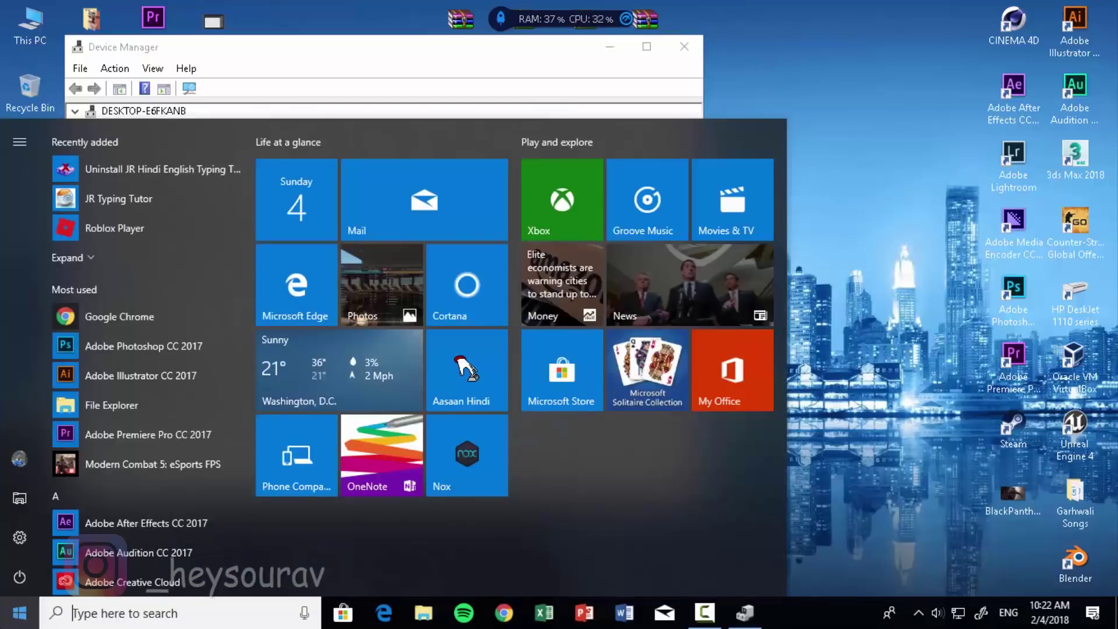
pyautogui.write('con')
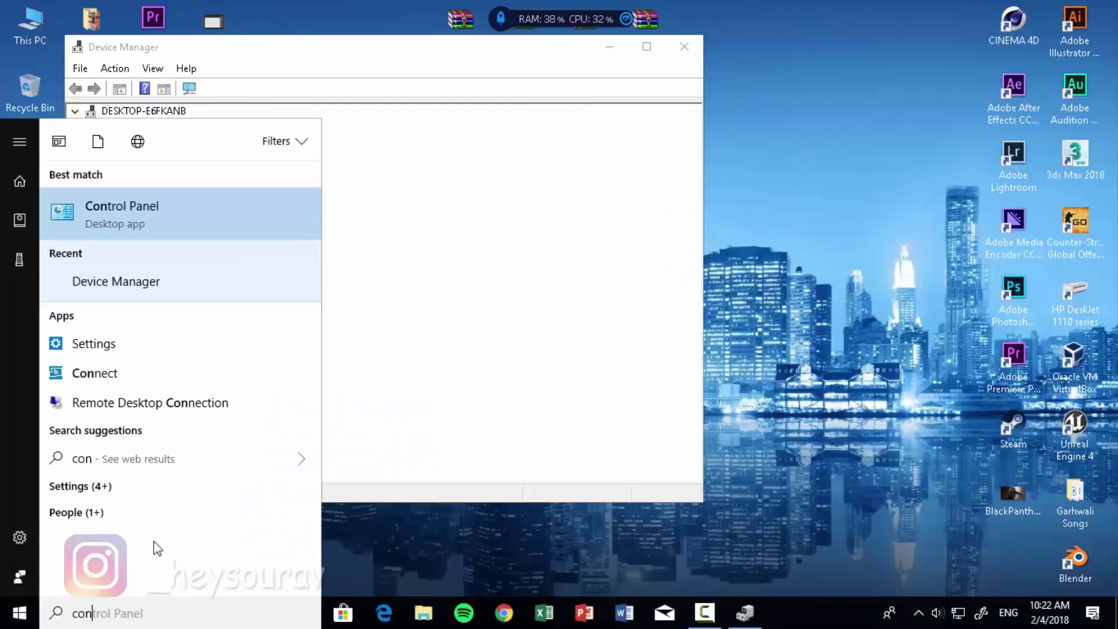
pyautogui.press('Escape')
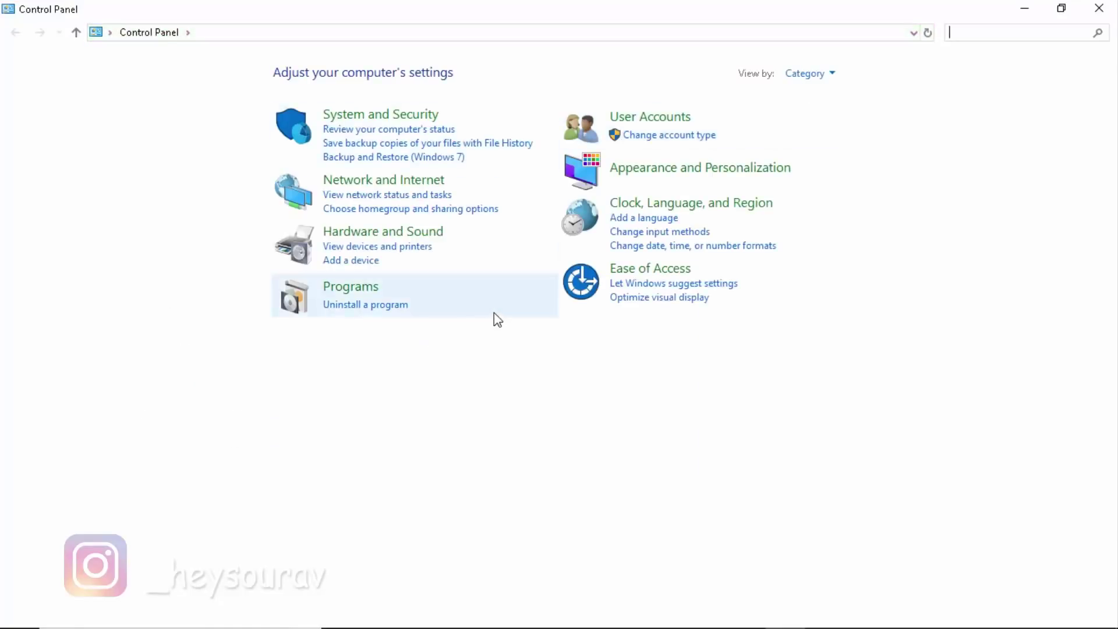
# Open Device Manager through a Control Panel search for 'device', then close Control Panel.
pyautogui.click(364, 250)
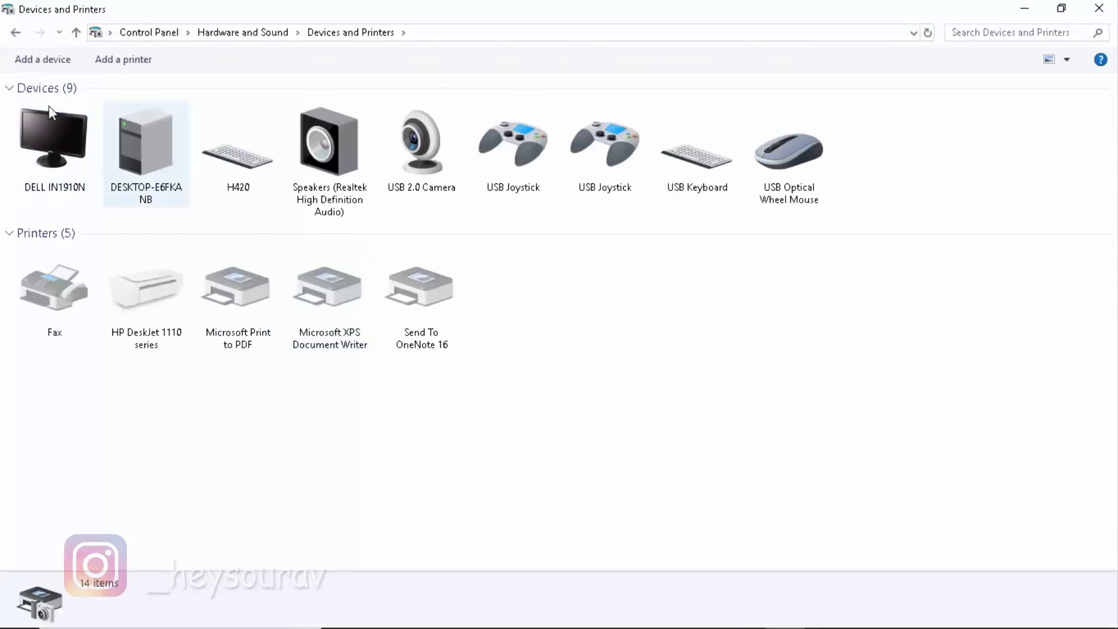
pyautogui.click(14, 33)
pyautogui.click(977, 36)
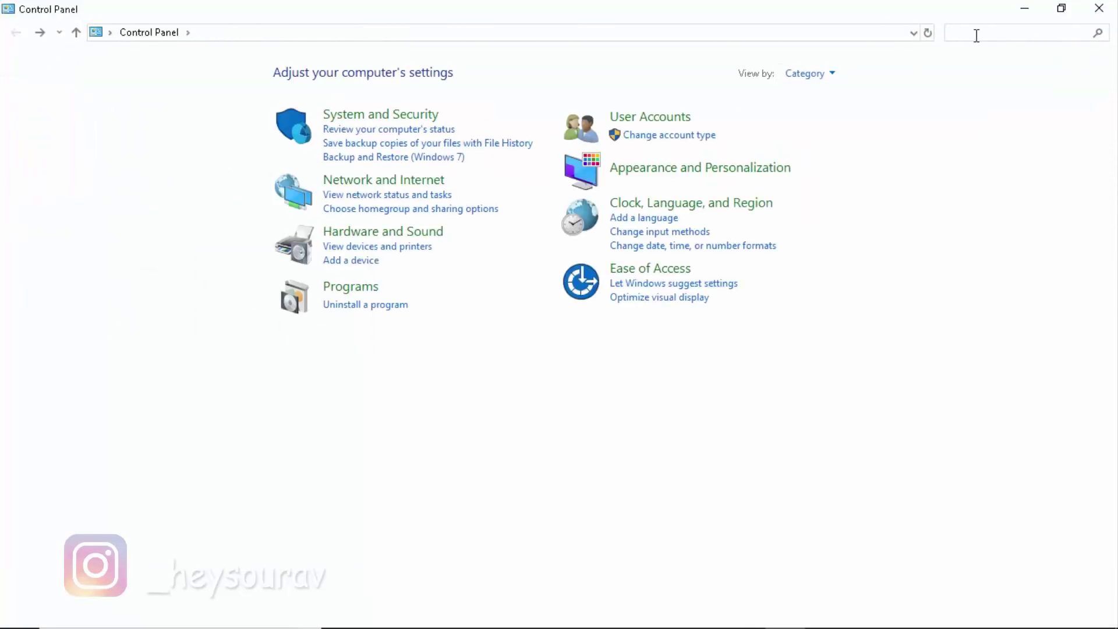
pyautogui.write('device')
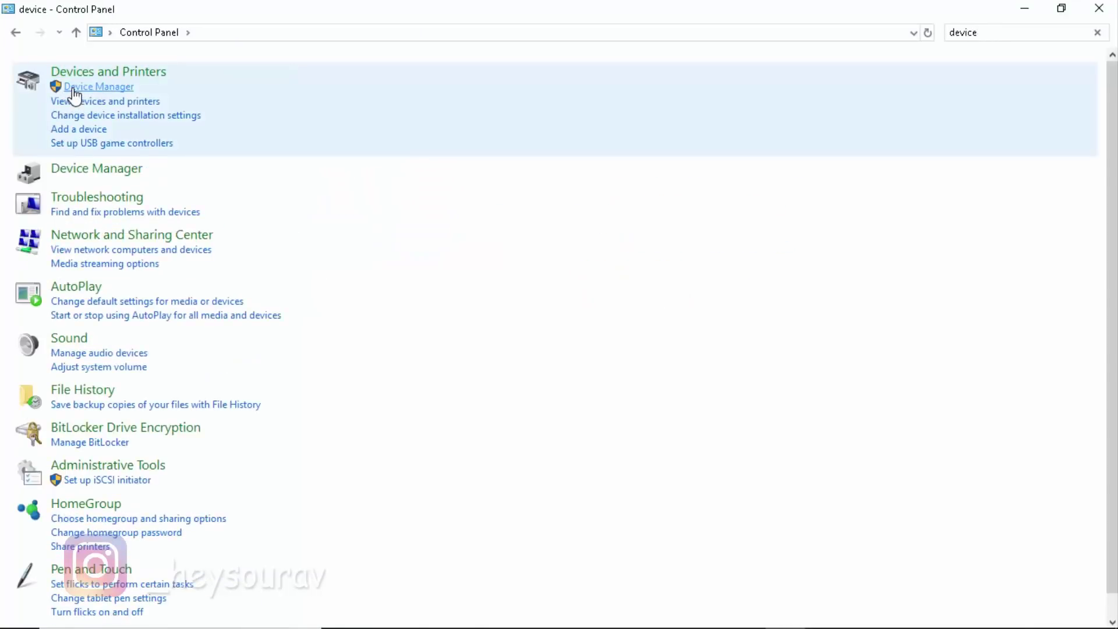
pyautogui.click(74, 93)
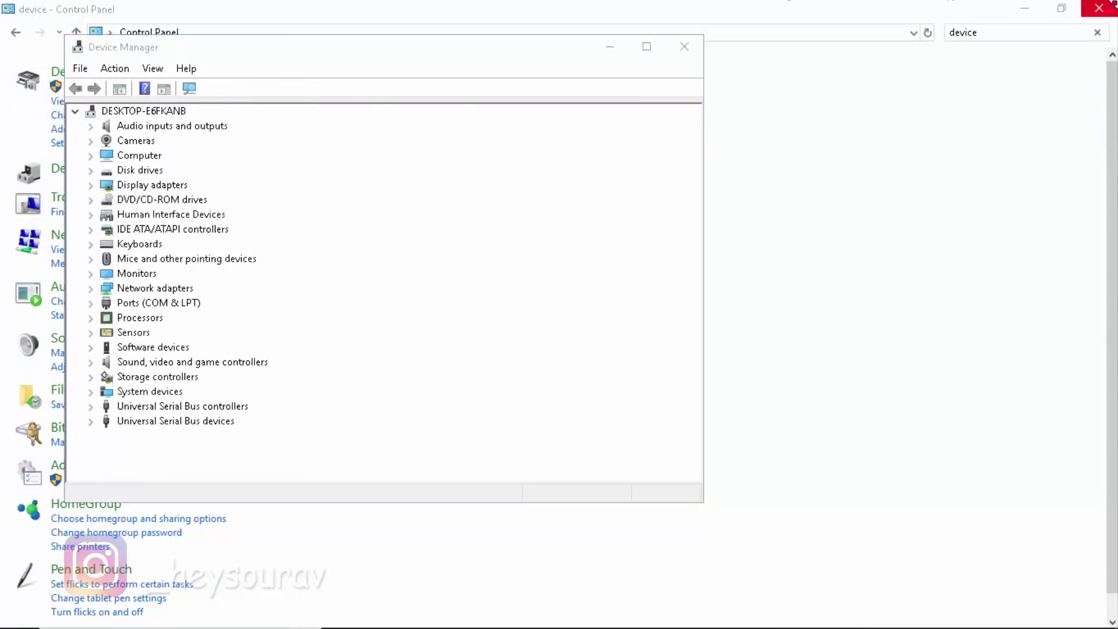
pyautogui.click(1098, 8)
pyautogui.click(270, 54)
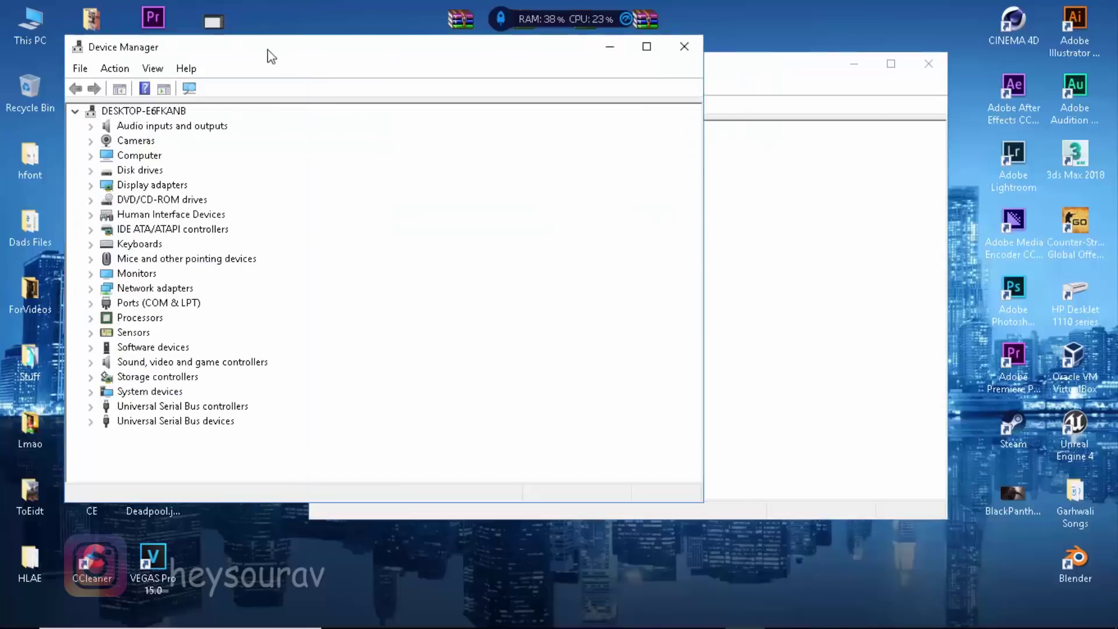
# Expand Network adapters in Device Manager and select the Realtek PCIe FE Family Controller.
pyautogui.click(665, 72)
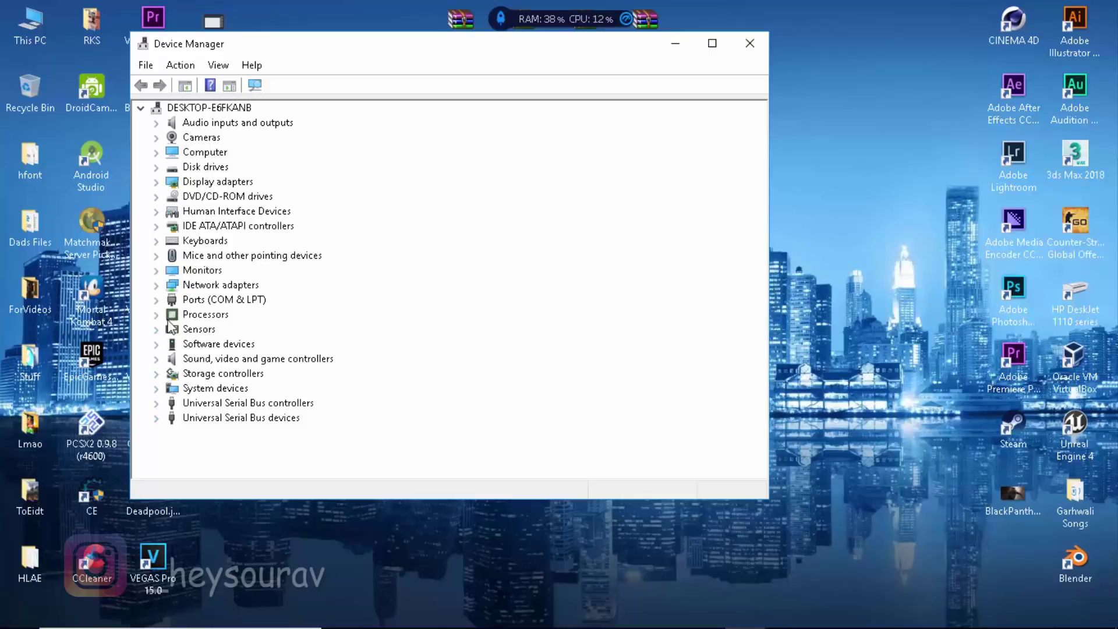
pyautogui.click(184, 285)
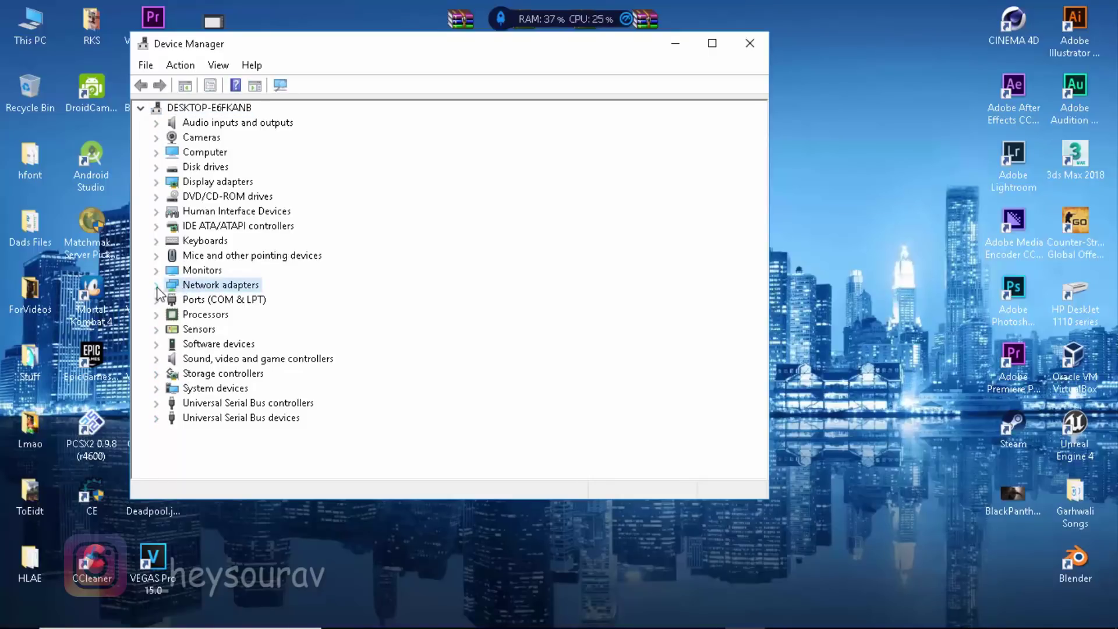
pyautogui.click(157, 286)
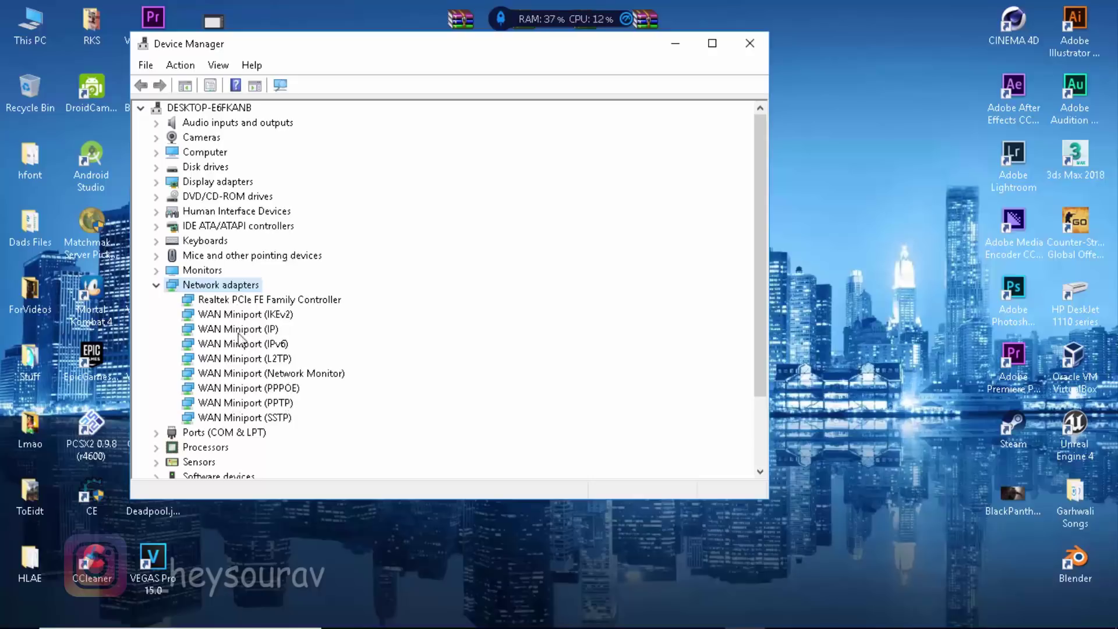
pyautogui.click(216, 300)
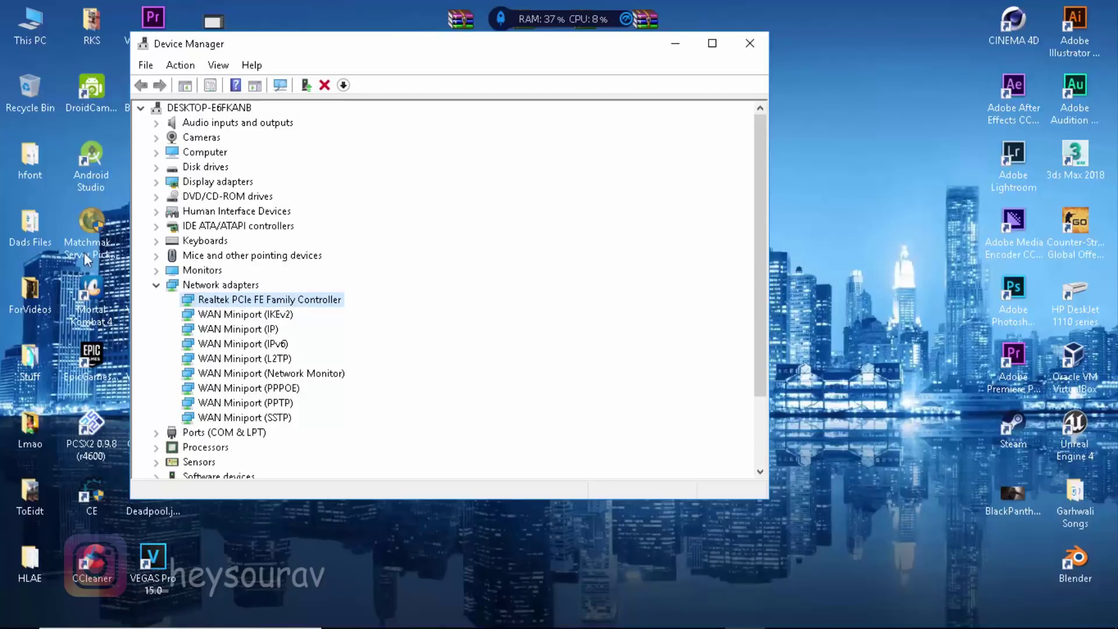
pyautogui.moveTo(3, 614)
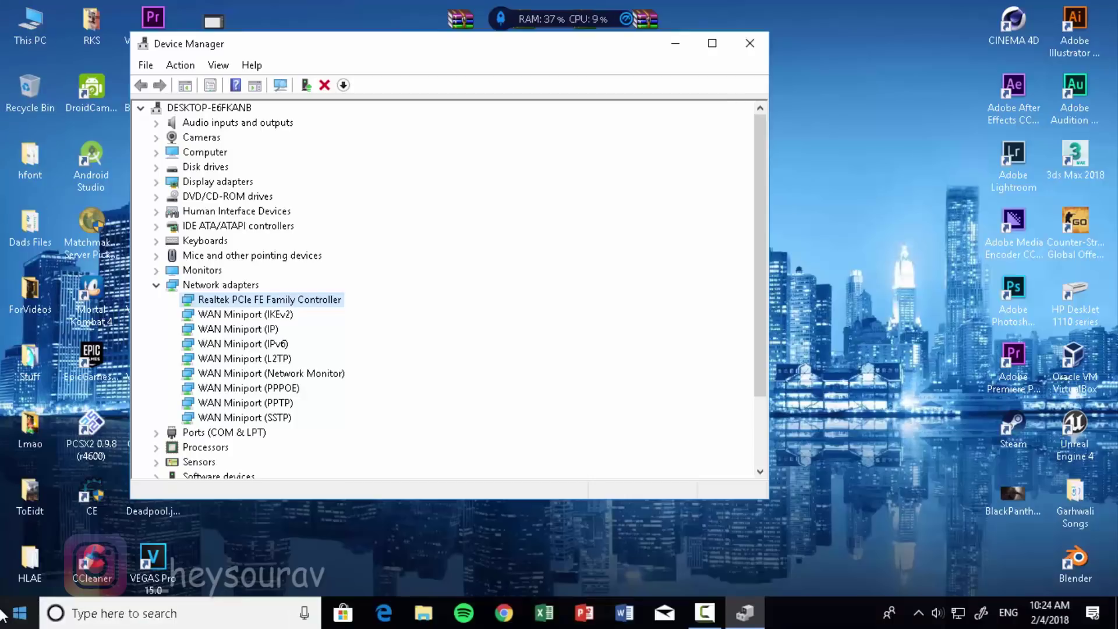
# Open Network Connections from the network tray icon's Network & Internet settings.
pyautogui.rightClick(936, 612)
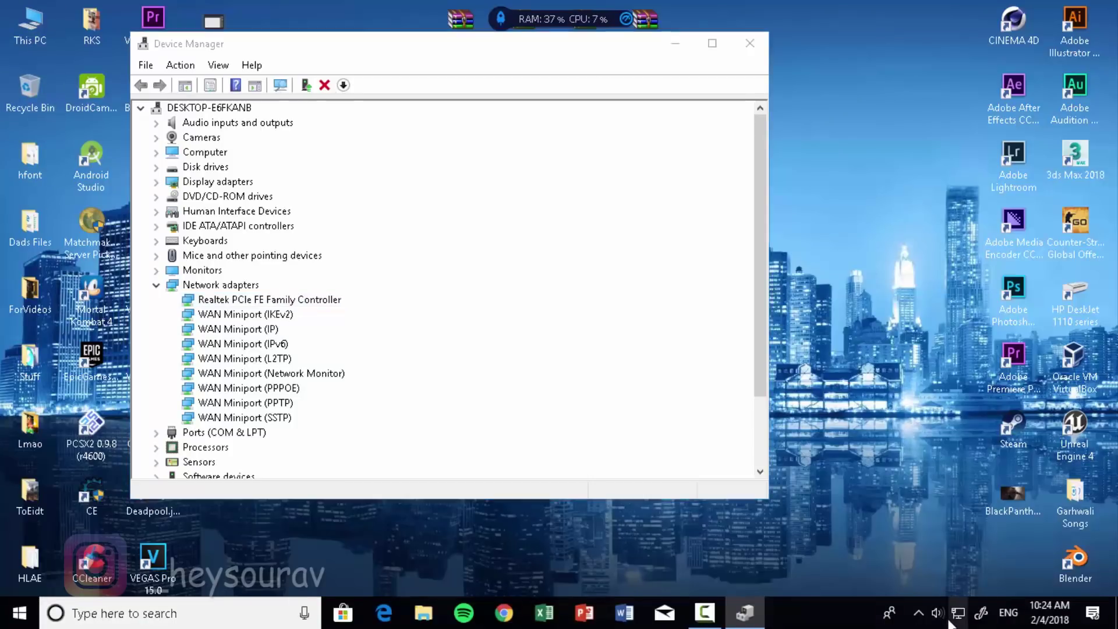
pyautogui.click(966, 572)
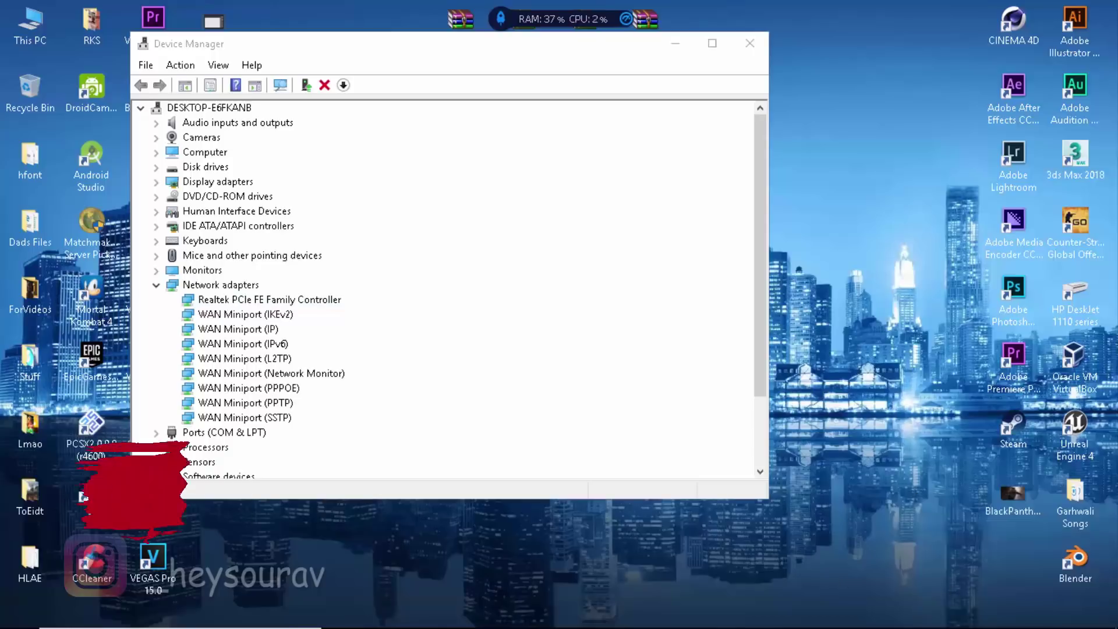
pyautogui.rightClick(958, 613)
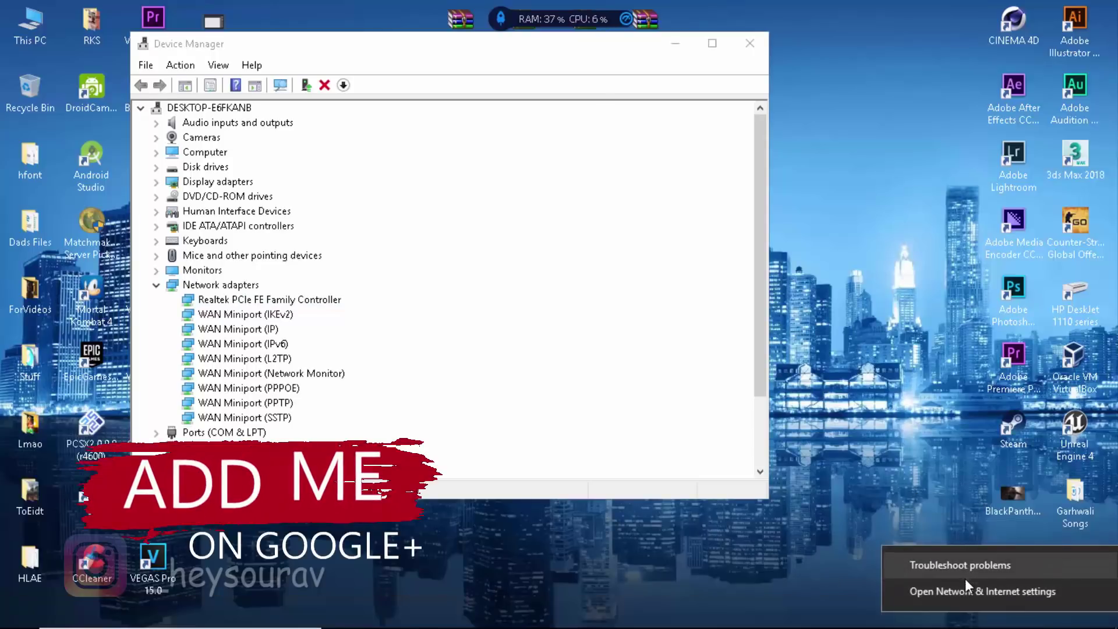
pyautogui.click(961, 593)
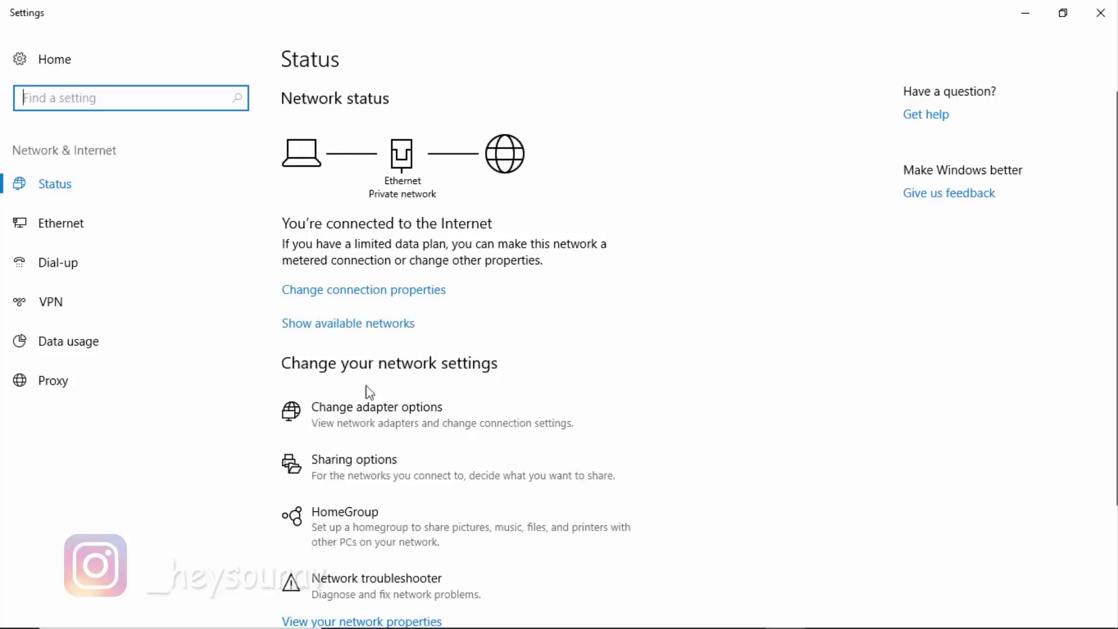
pyautogui.click(361, 422)
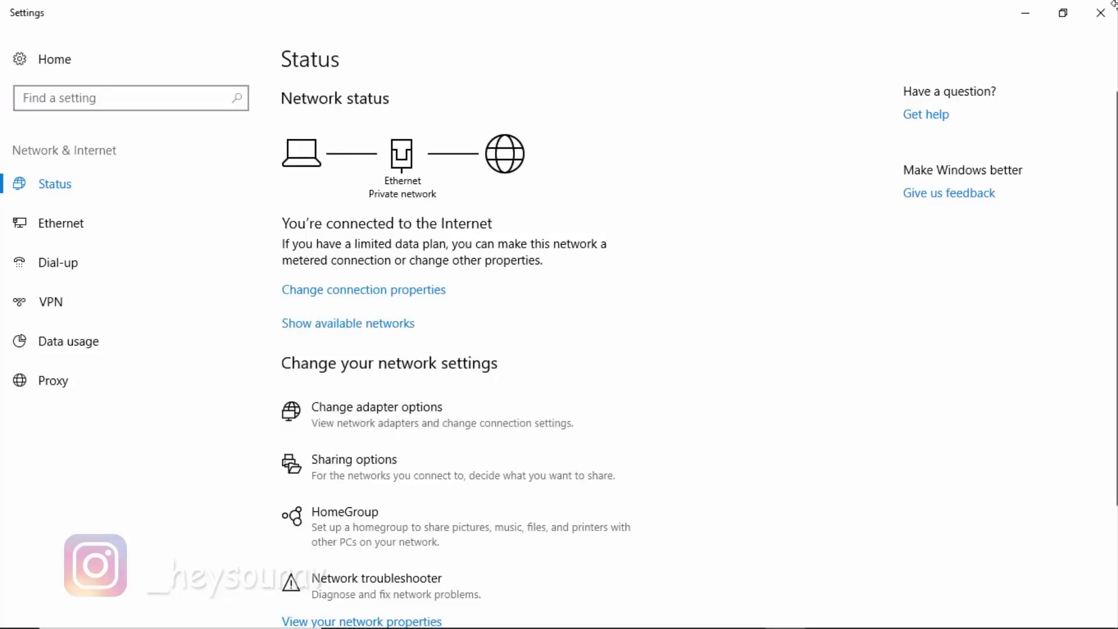
# Close Settings, check the Ethernet connection, then close Network Connections.
pyautogui.click(1063, 8)
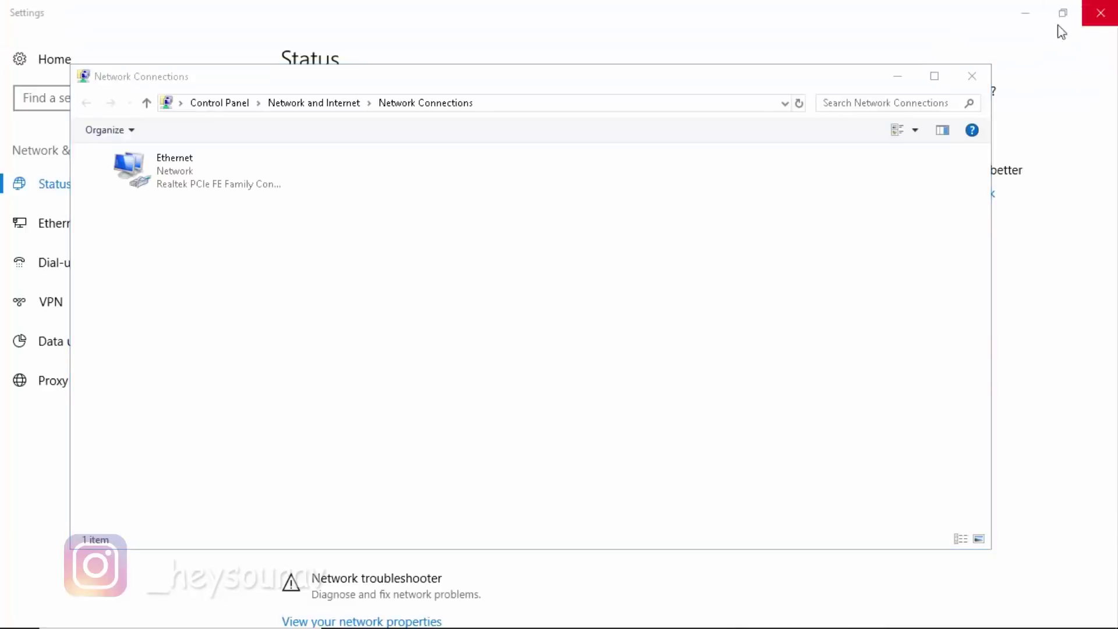
pyautogui.click(1089, 26)
pyautogui.click(1099, 12)
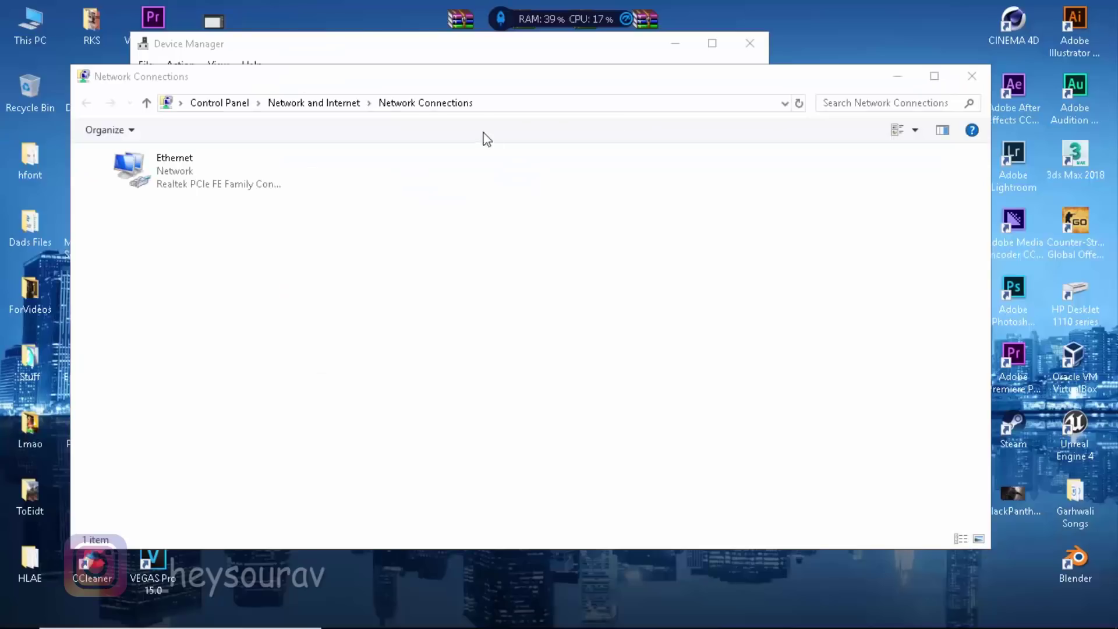
pyautogui.click(195, 180)
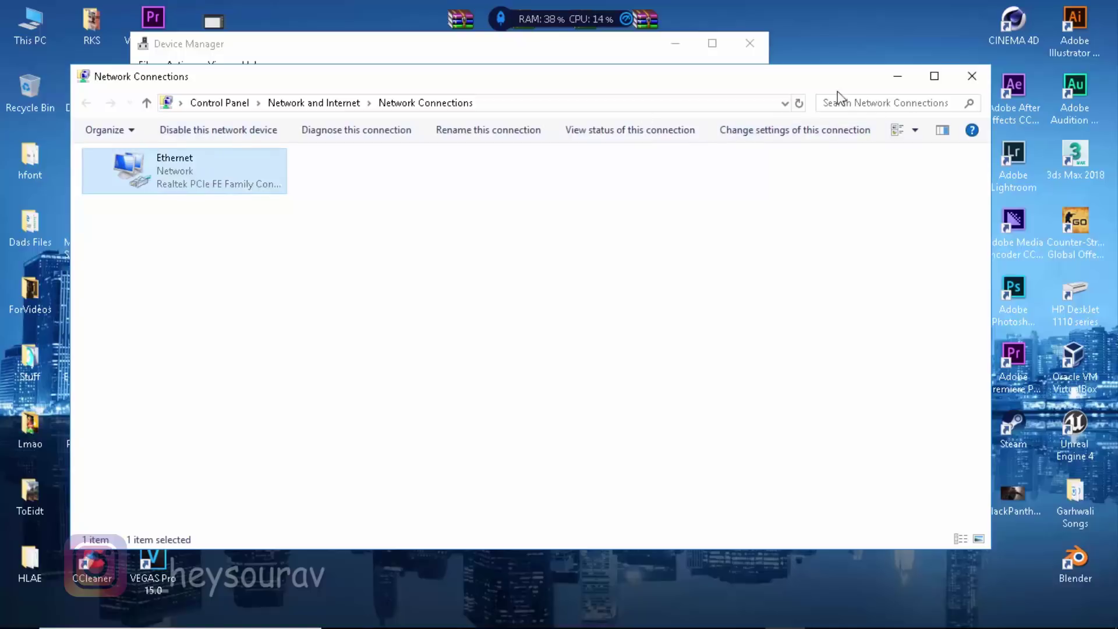
pyautogui.click(969, 75)
# Show the Realtek PCIe FE Family Controller's actions menu, then dismiss it without uninstalling.
pyautogui.click(221, 299)
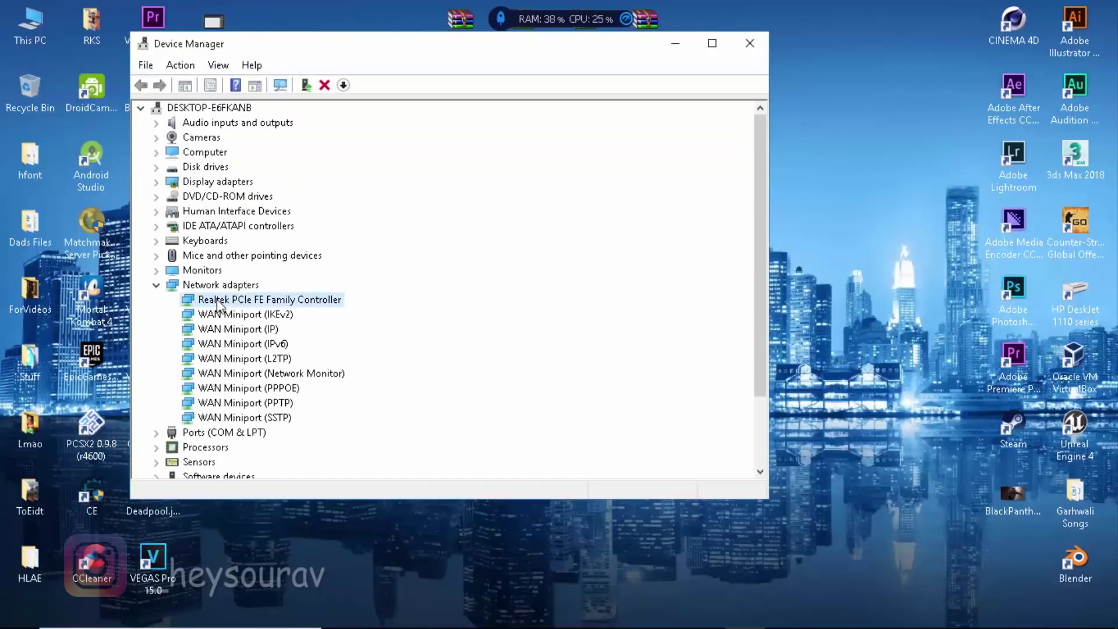
pyautogui.rightClick(218, 299)
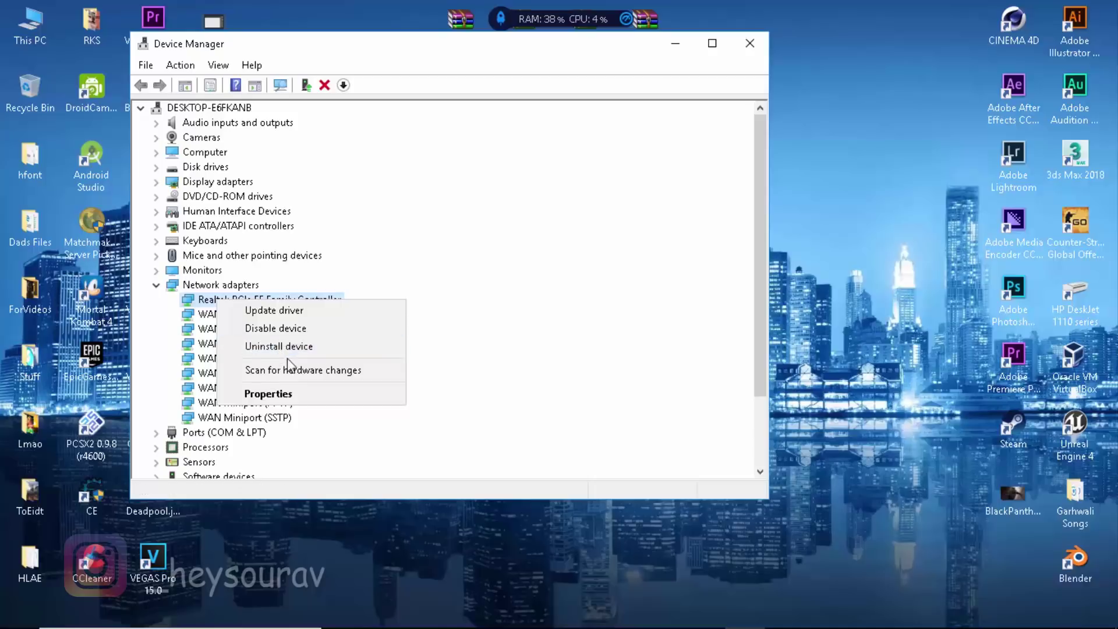
pyautogui.moveTo(956, 614)
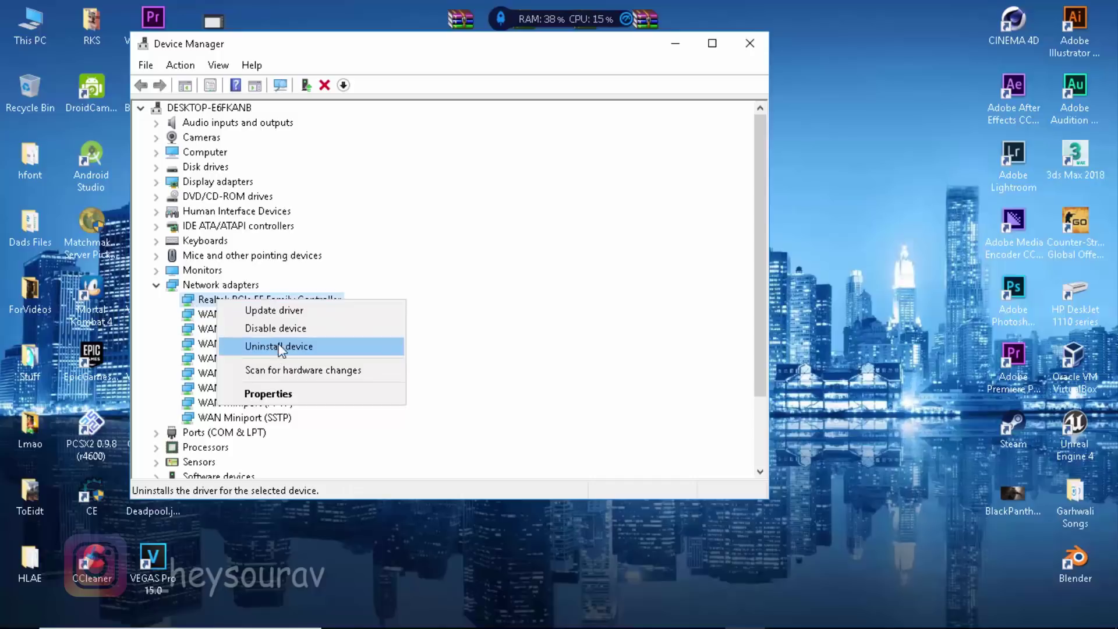
pyautogui.click(208, 315)
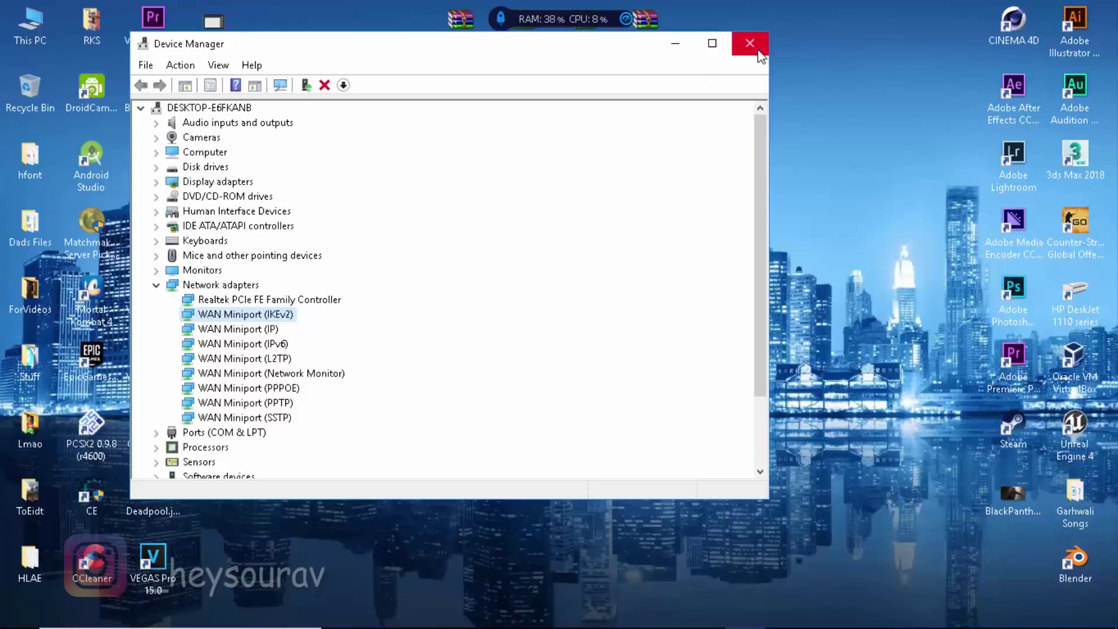
# Bring up the Realtek controller's actions again, then close Device Manager.
pyautogui.rightClick(251, 303)
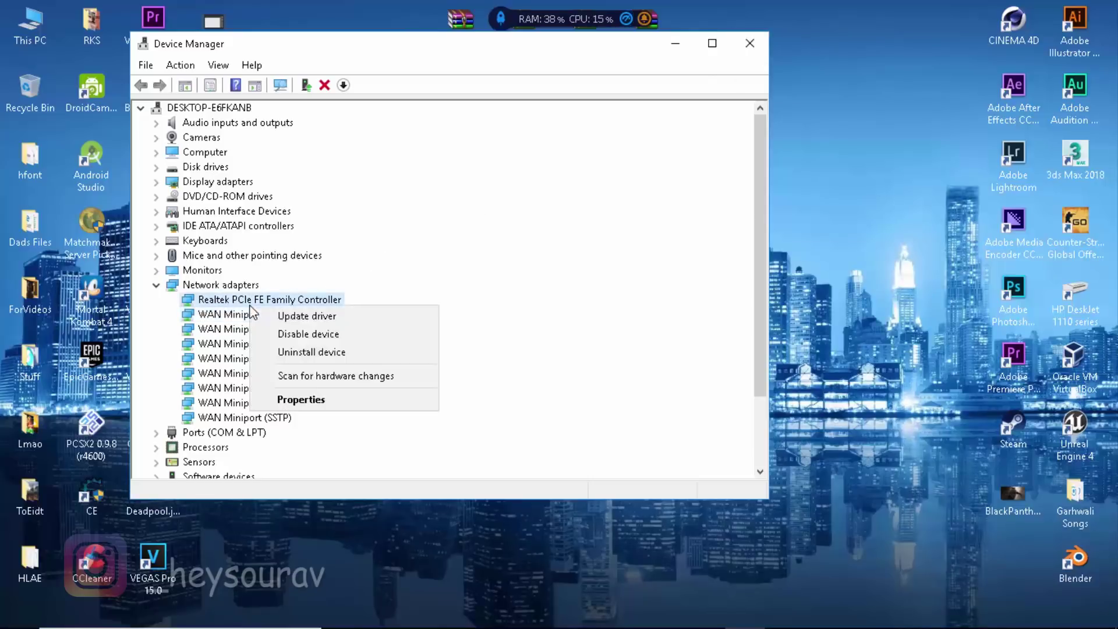
pyautogui.click(749, 43)
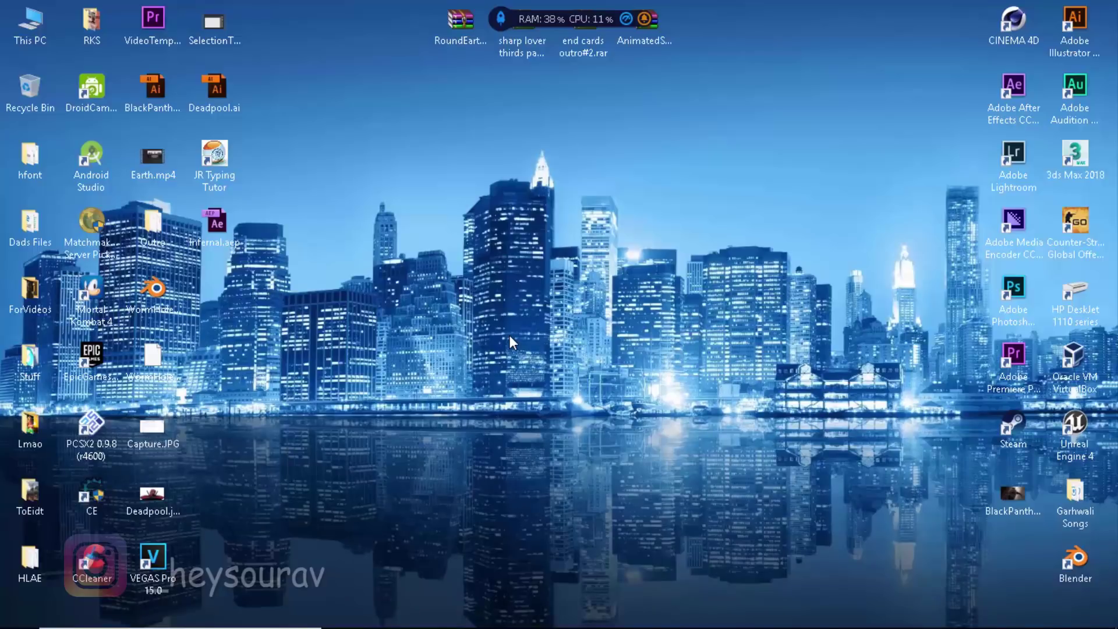
# Reopen Device Manager from a Start search and scan for hardware changes.
pyautogui.press('super')
pyautogui.write('devive')
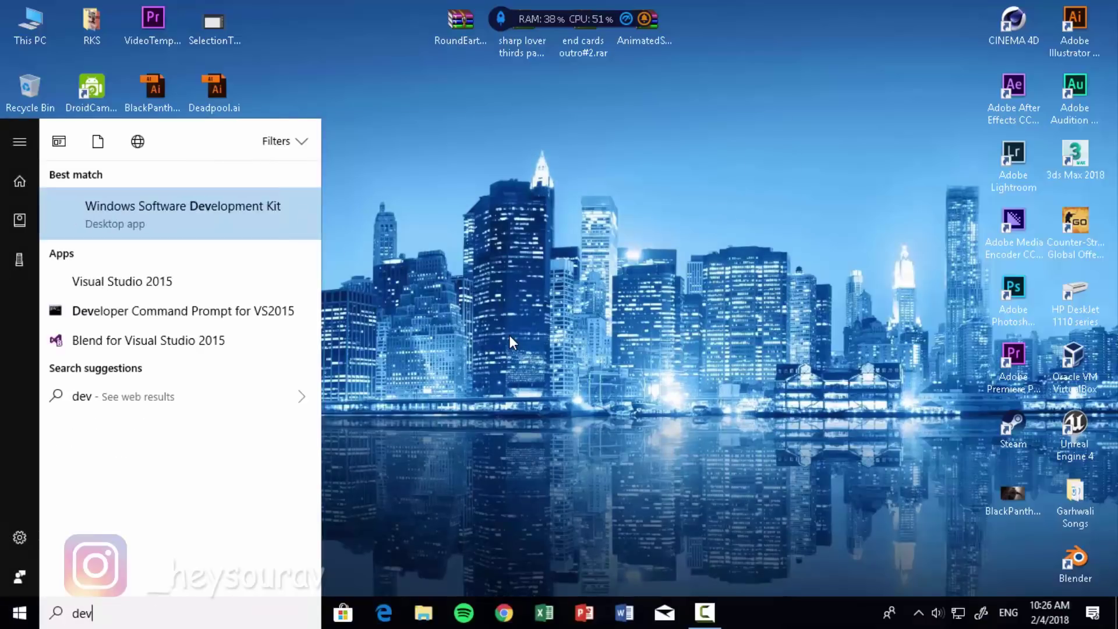
pyautogui.click(210, 232)
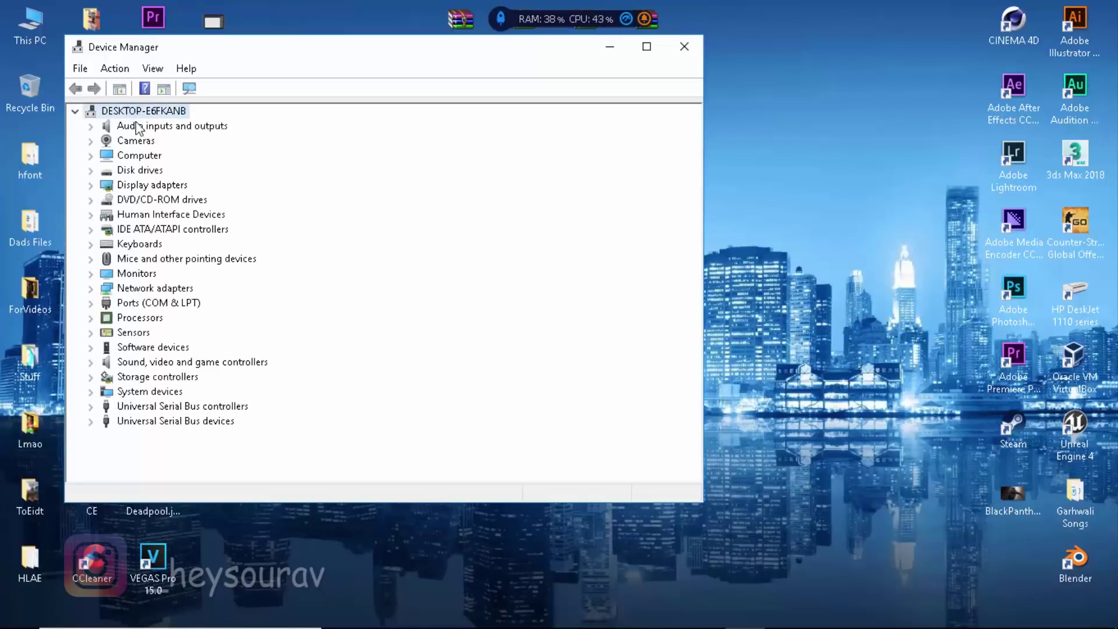
pyautogui.click(115, 69)
# Close Device Manager and refresh the desktop.
pyautogui.click(684, 47)
pyautogui.rightClick(694, 54)
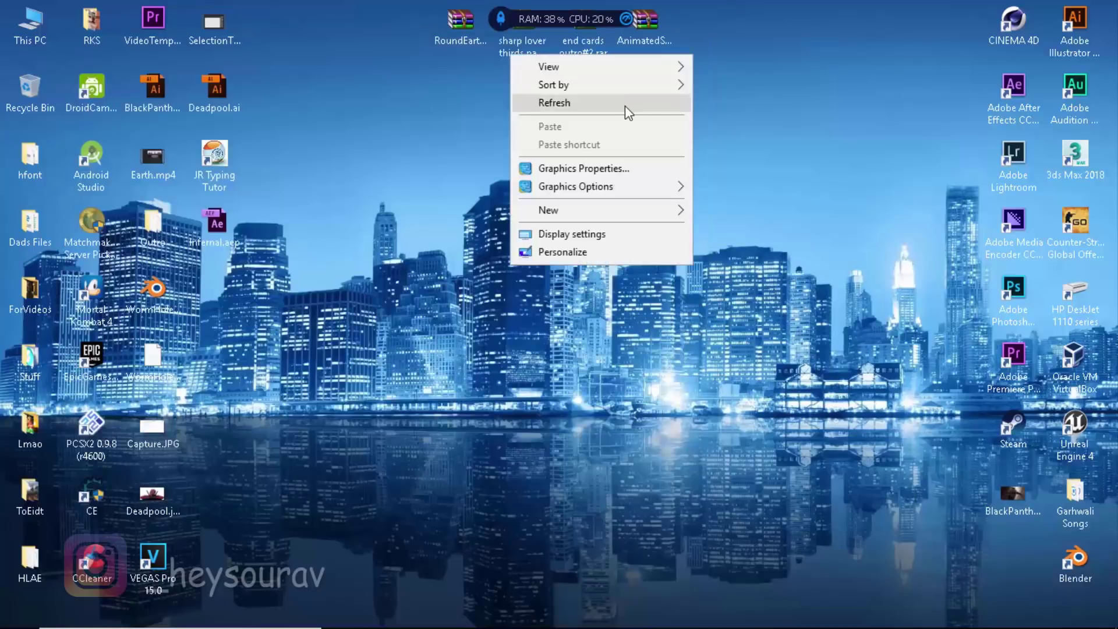
pyautogui.click(624, 106)
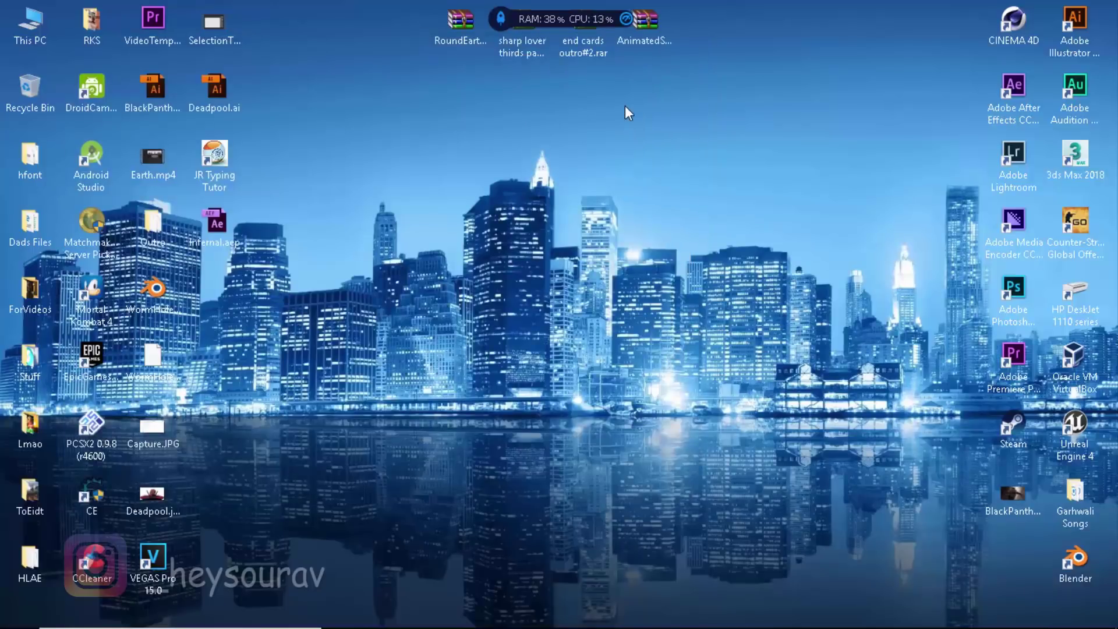